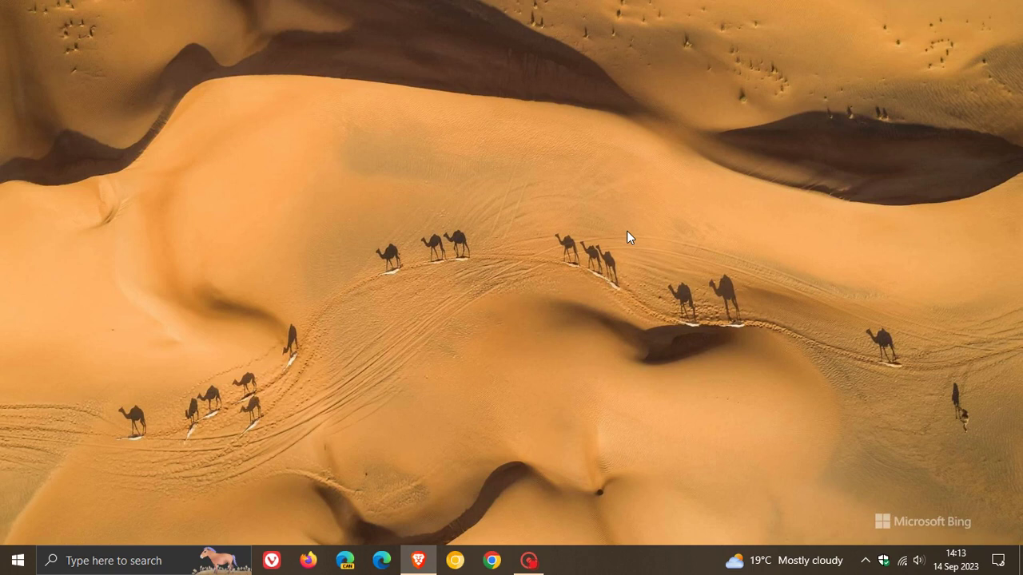
# Step: Open the Windows Backup app from the list of installed apps
pyautogui.click(18, 561)
pyautogui.scroll(-10, 182, 248)
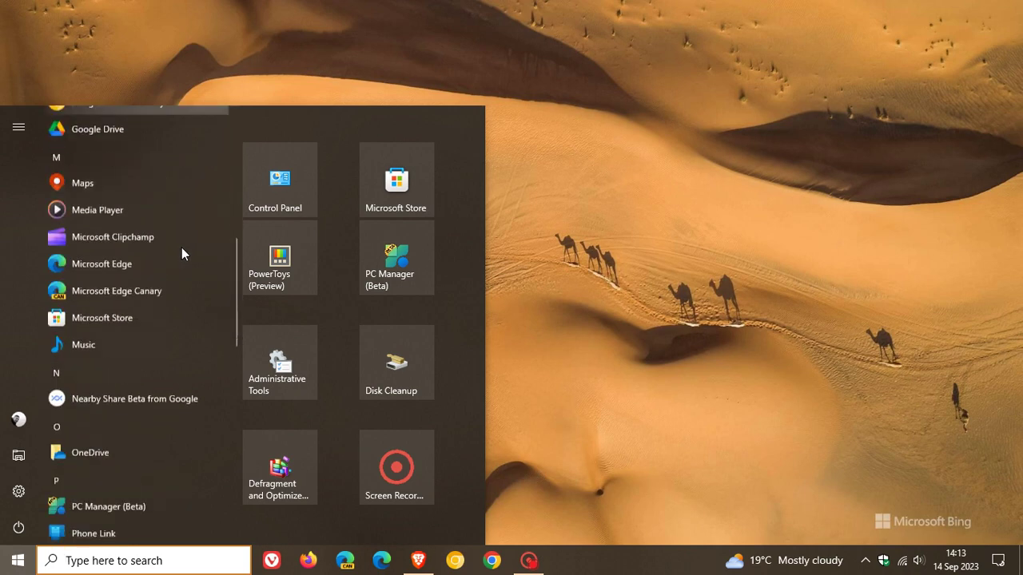
pyautogui.scroll(-6, 183, 251)
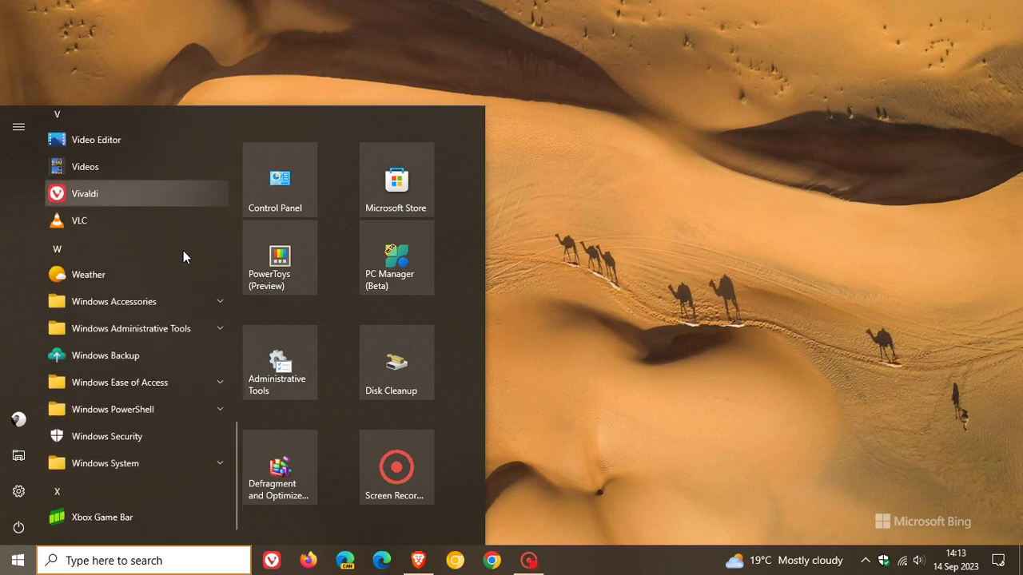
pyautogui.click(155, 332)
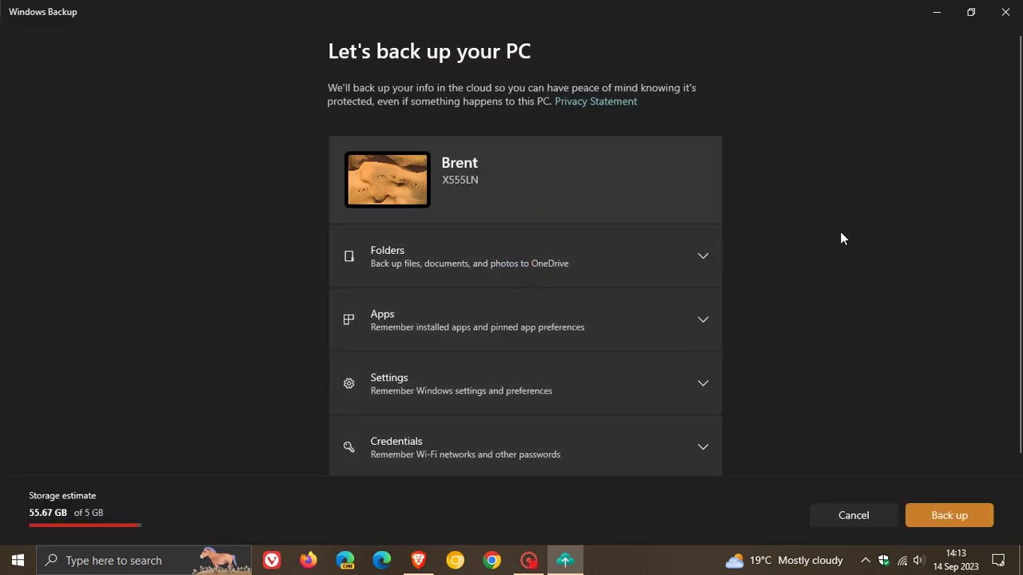
# Step: Minimize Windows Backup and examine the Sync your settings page for the account in Windows Settings
pyautogui.click(962, 23)
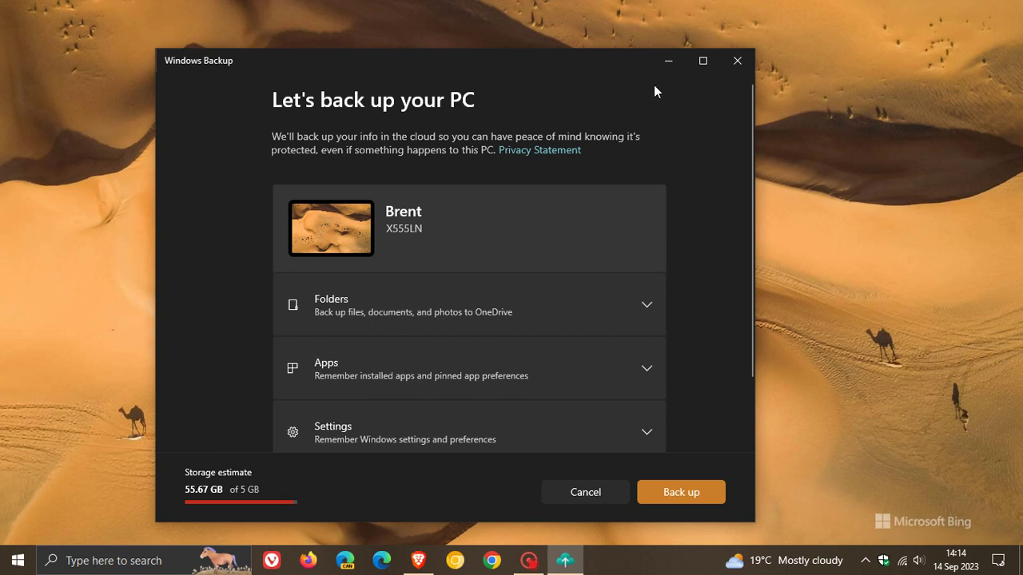
pyautogui.click(668, 64)
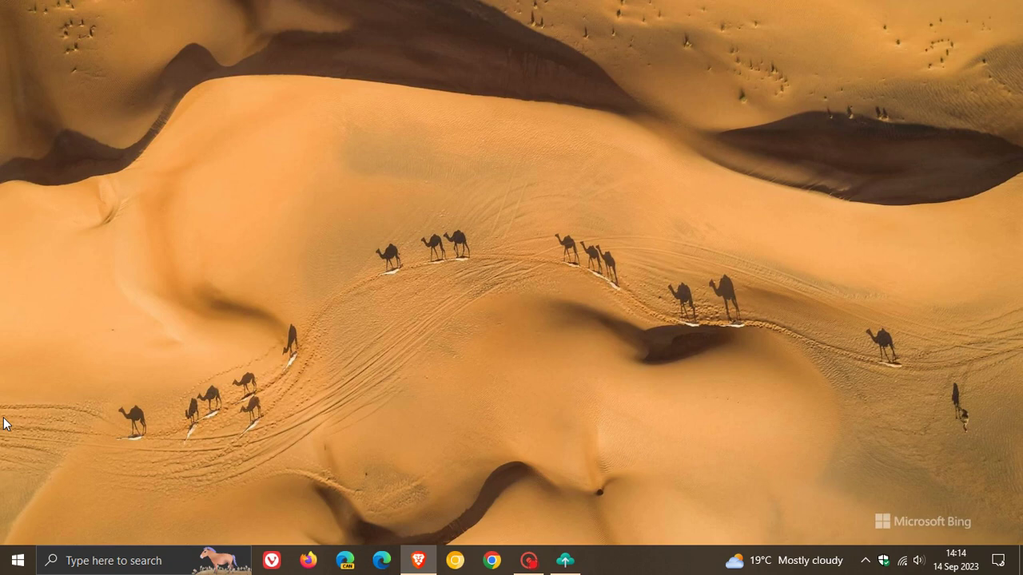
pyautogui.click(8, 567)
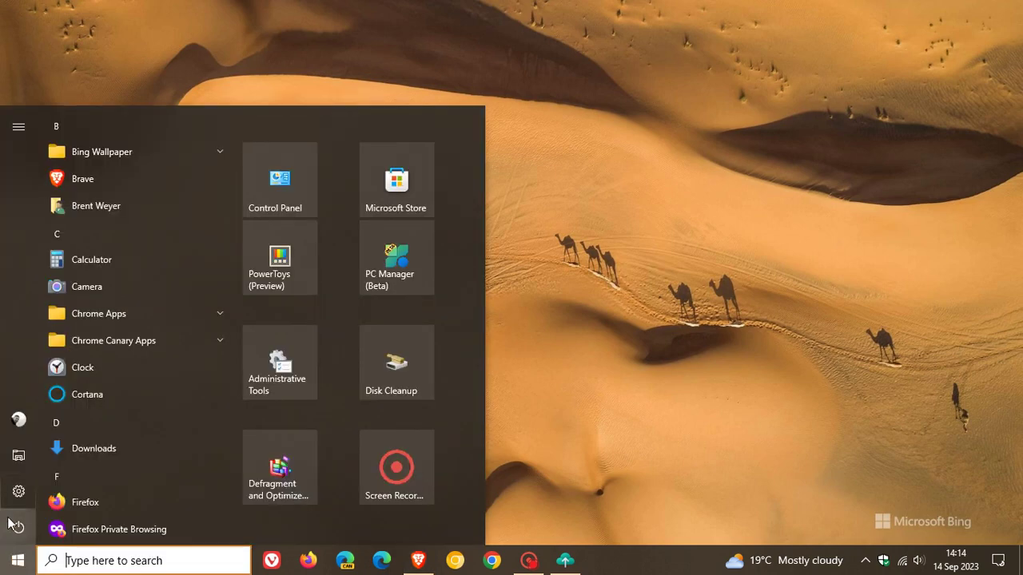
pyautogui.click(14, 489)
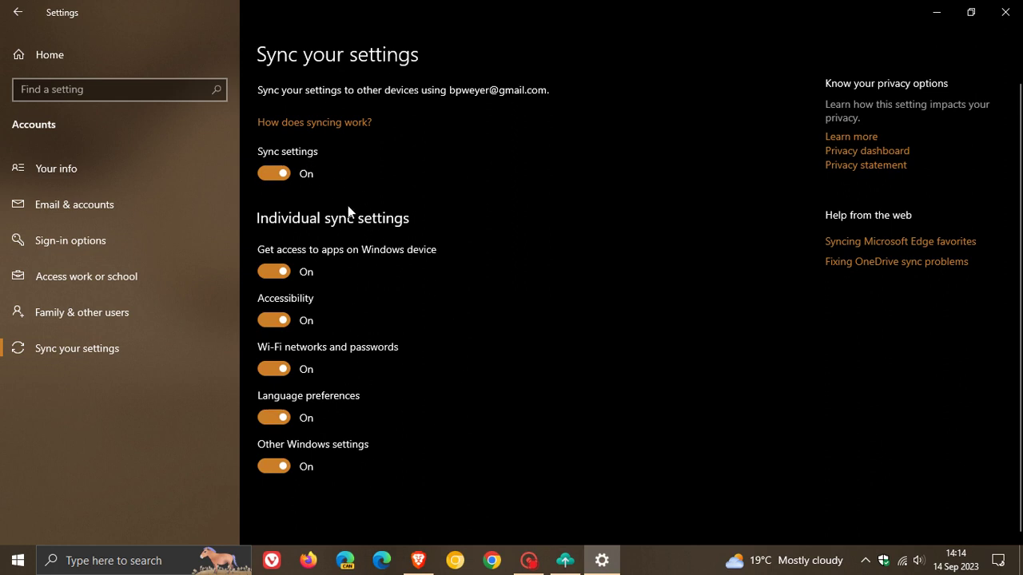
pyautogui.click(399, 463)
pyautogui.click(936, 12)
# Step: Open the OneDrive sync and backup settings, examine which PC folders can be backed up, and close them without changes
pyautogui.click(865, 560)
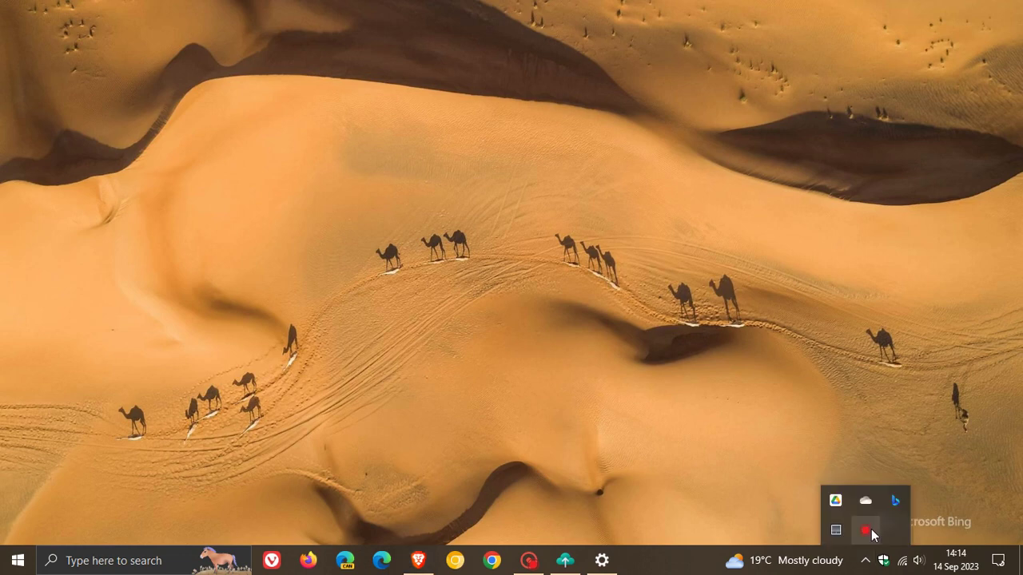
pyautogui.click(865, 500)
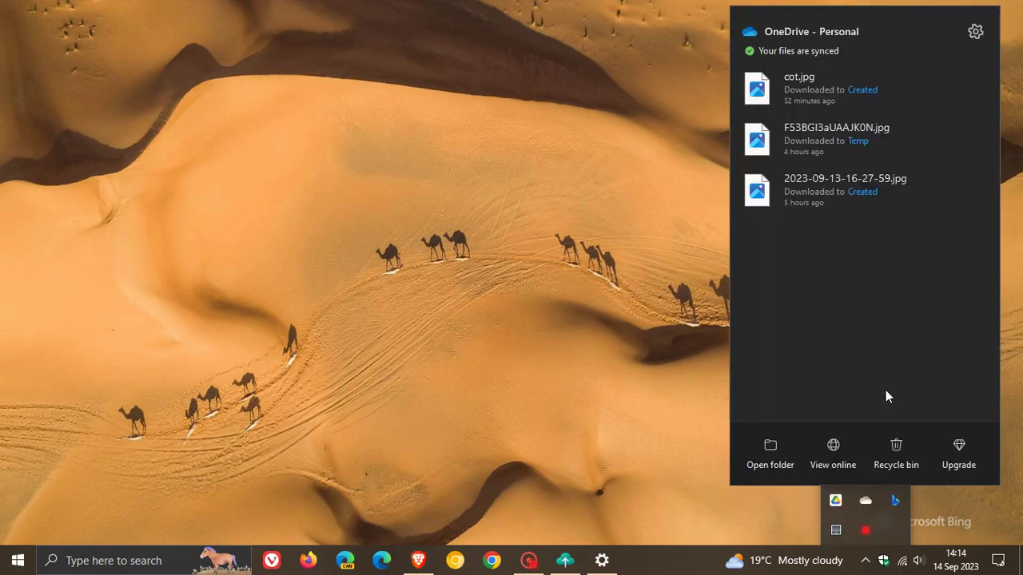
pyautogui.click(975, 31)
pyautogui.click(906, 64)
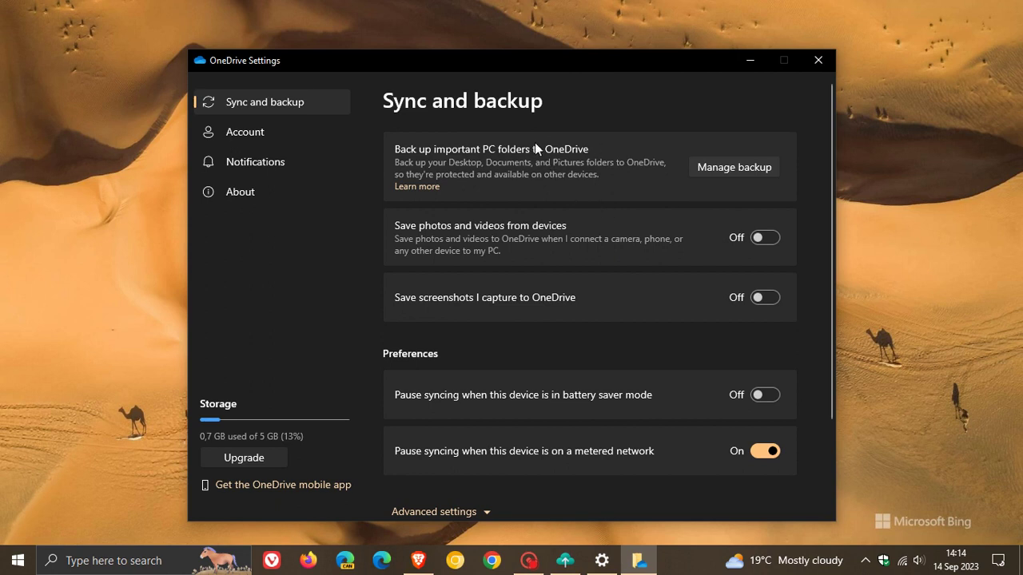
pyautogui.click(710, 169)
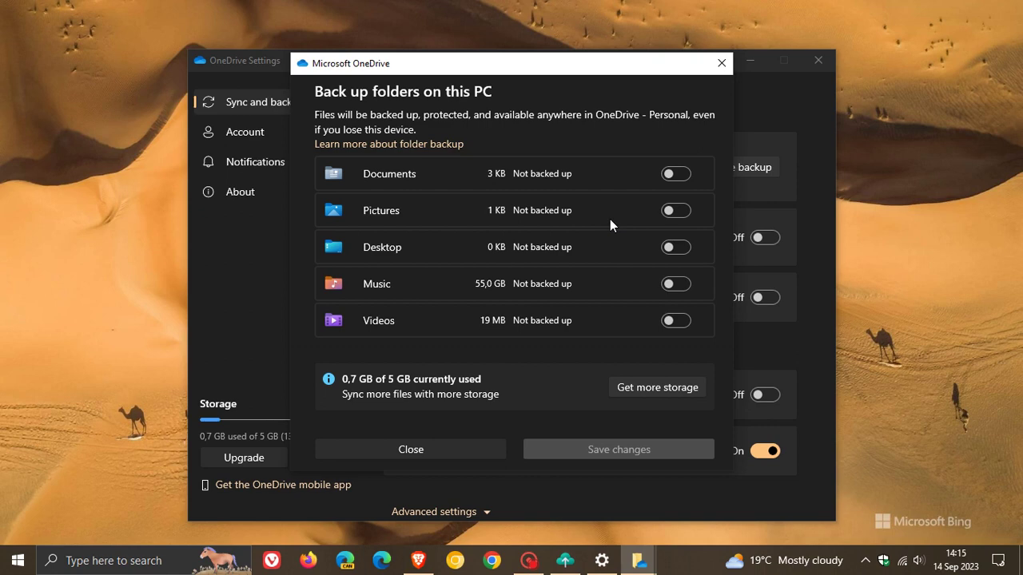
pyautogui.click(719, 63)
pyautogui.click(823, 61)
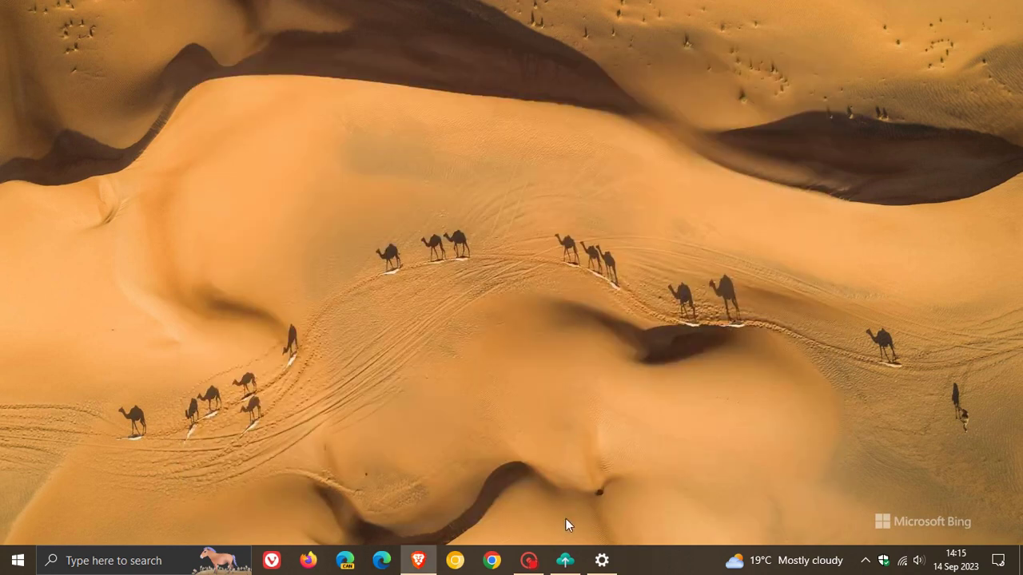
# Step: Switch back to Windows Backup, look over its backup categories, and maximize the window
pyautogui.click(565, 560)
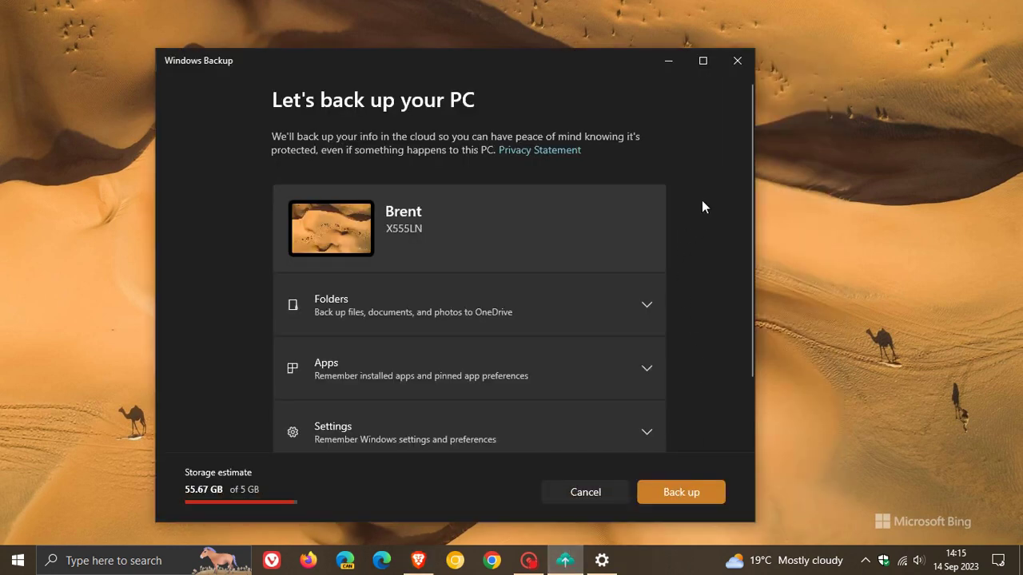
pyautogui.scroll(-2, 701, 206)
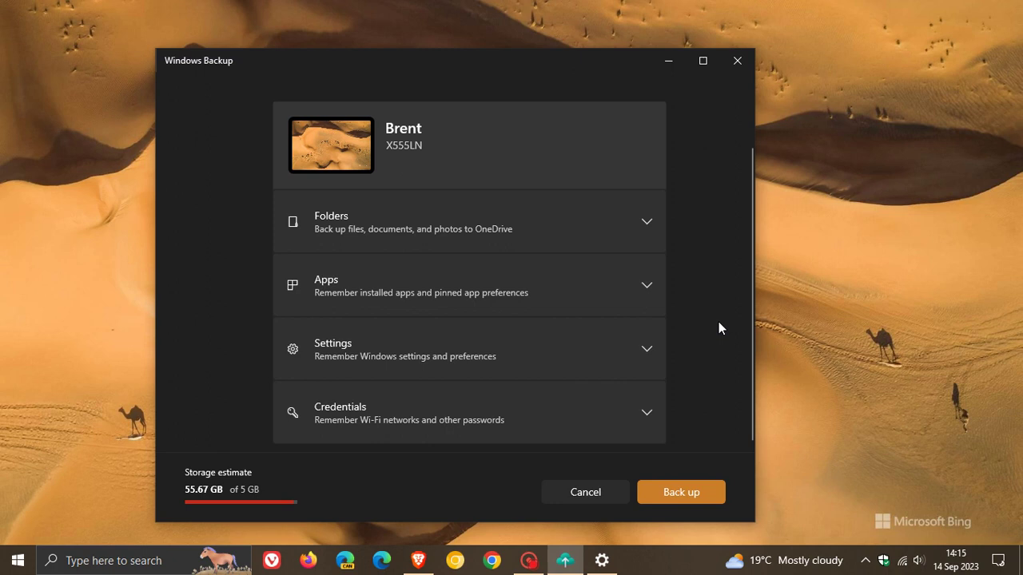
pyautogui.scroll(2, 718, 327)
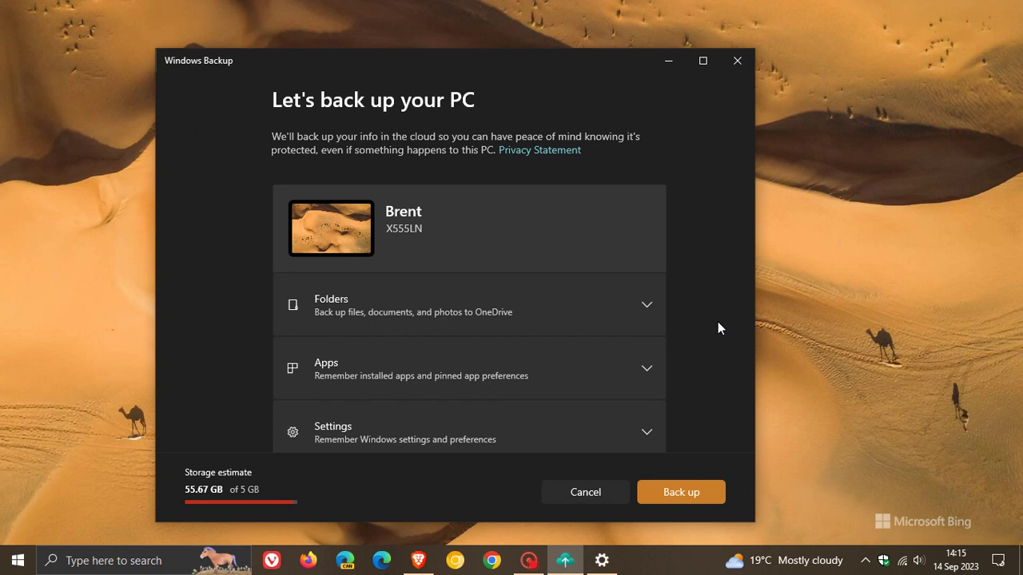
pyautogui.click(700, 64)
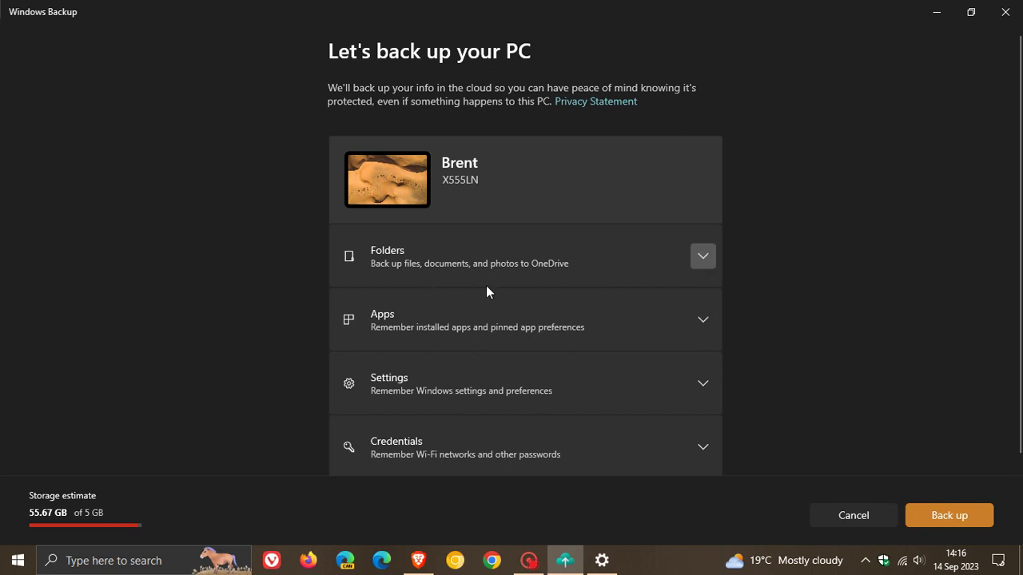
# Step: Turn off folder backup for Desktop, Documents, Pictures, Videos and Music, and collapse the Folders section
pyautogui.click(703, 256)
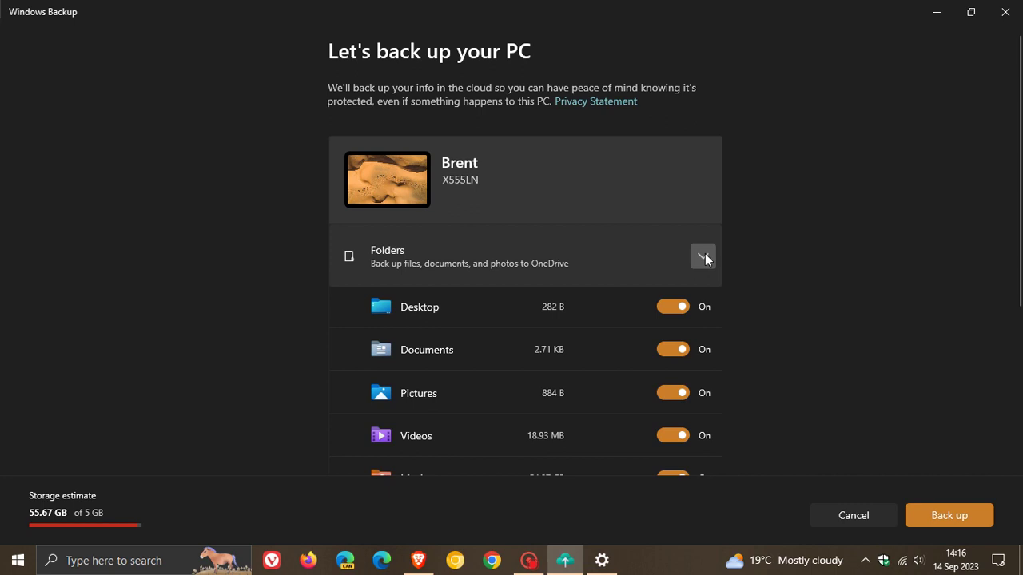
pyautogui.scroll(-3, 835, 230)
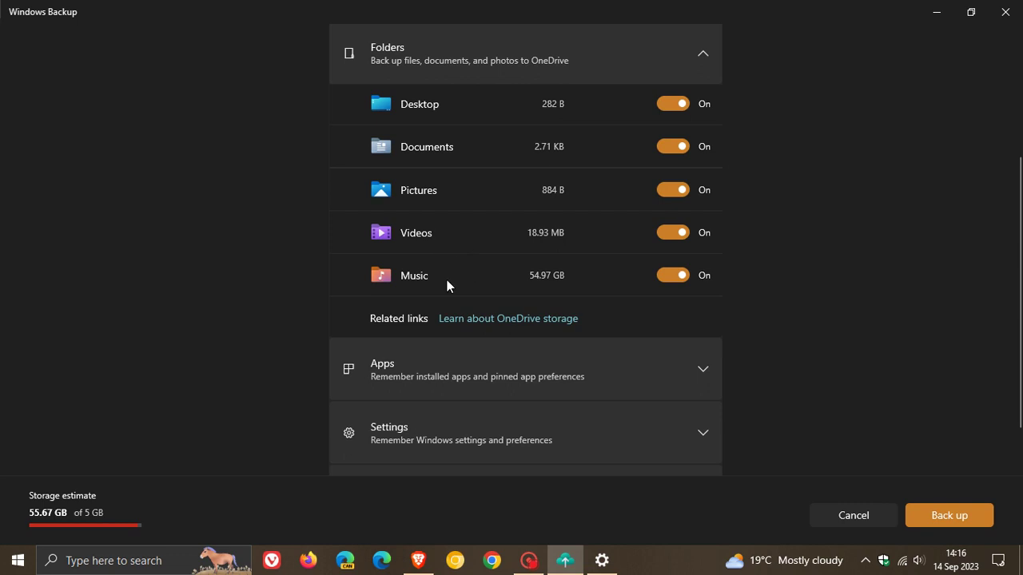
pyautogui.click(662, 105)
pyautogui.click(664, 147)
pyautogui.click(663, 190)
pyautogui.click(671, 233)
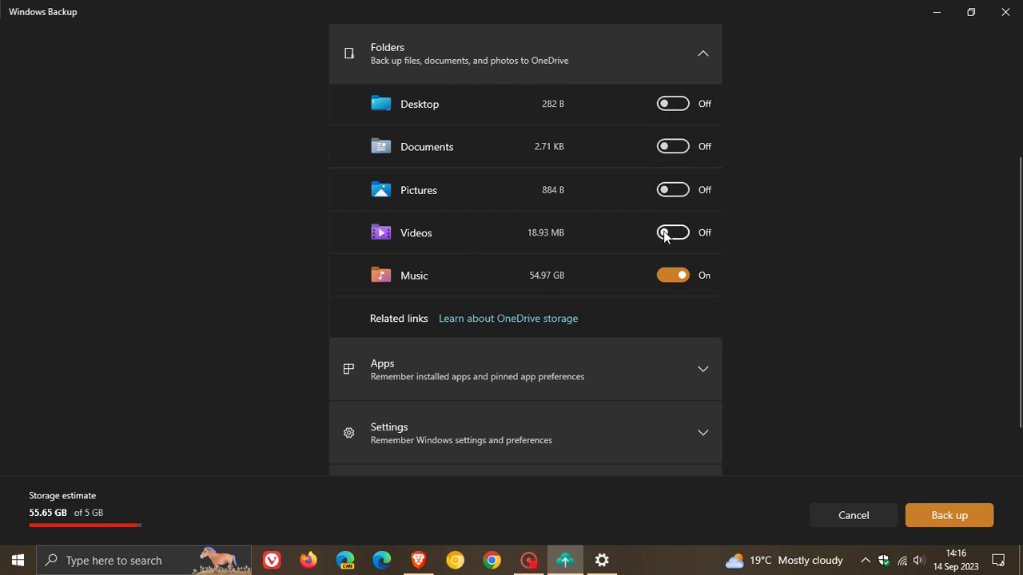
pyautogui.click(666, 278)
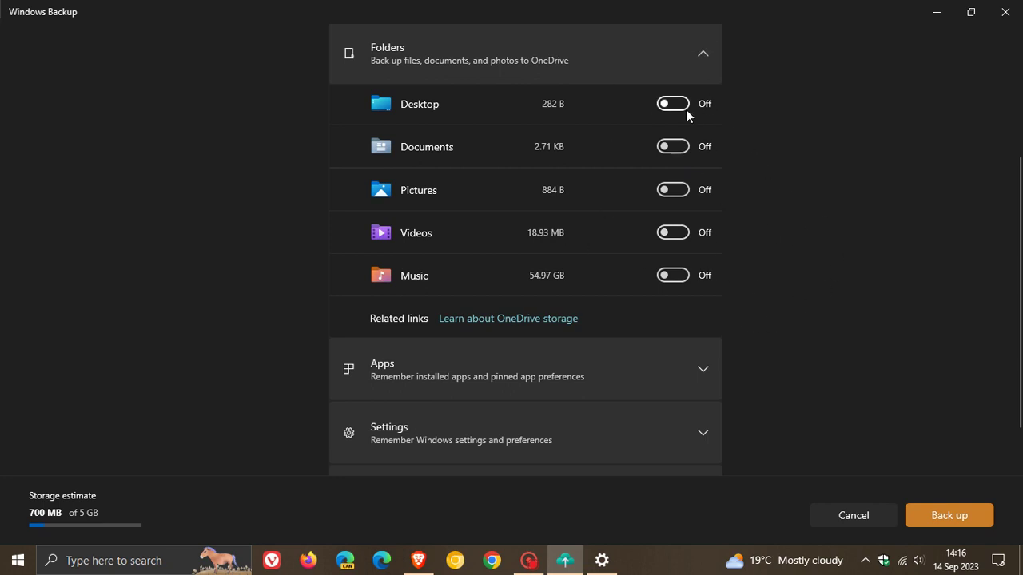
pyautogui.click(703, 53)
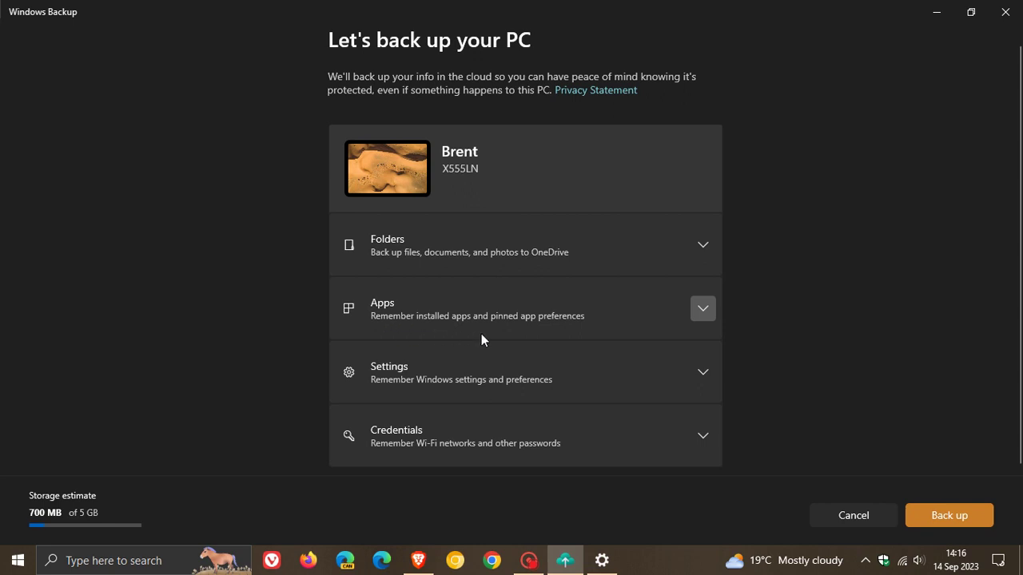
# Step: Examine the backup status of the items under Apps, Settings and Credentials, and recheck the Folders section
pyautogui.click(702, 311)
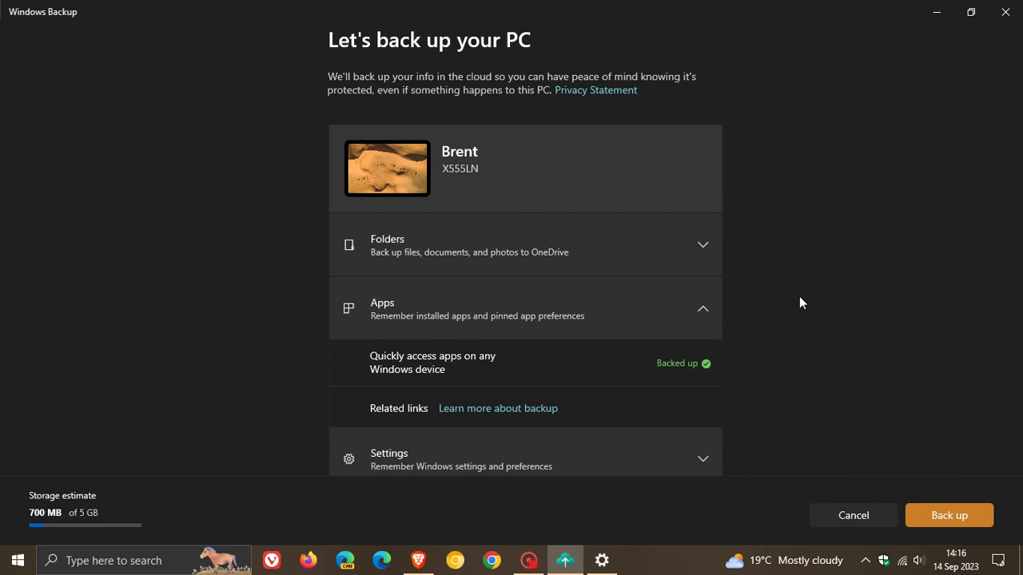
pyautogui.scroll(-2, 816, 319)
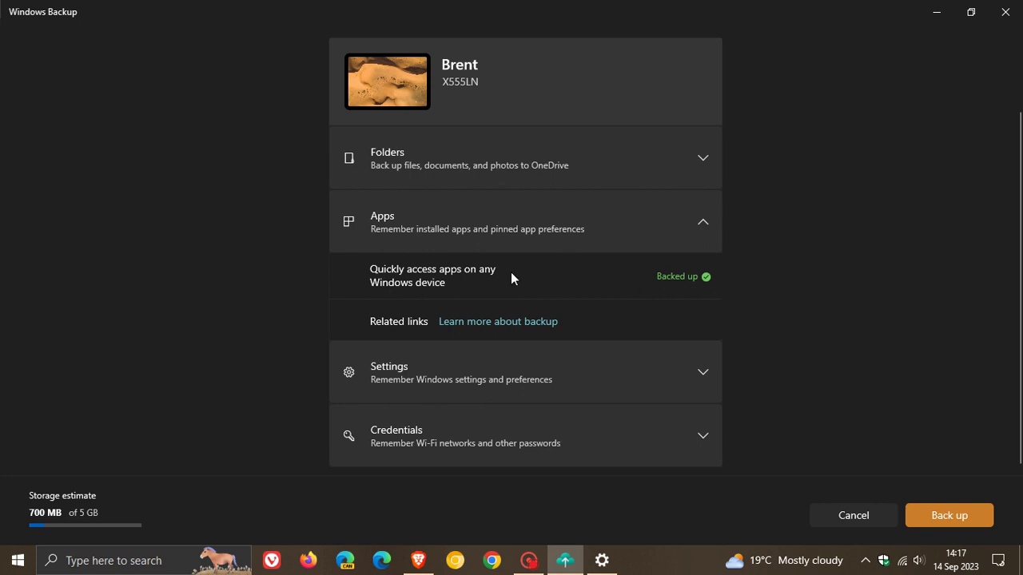
pyautogui.click(703, 222)
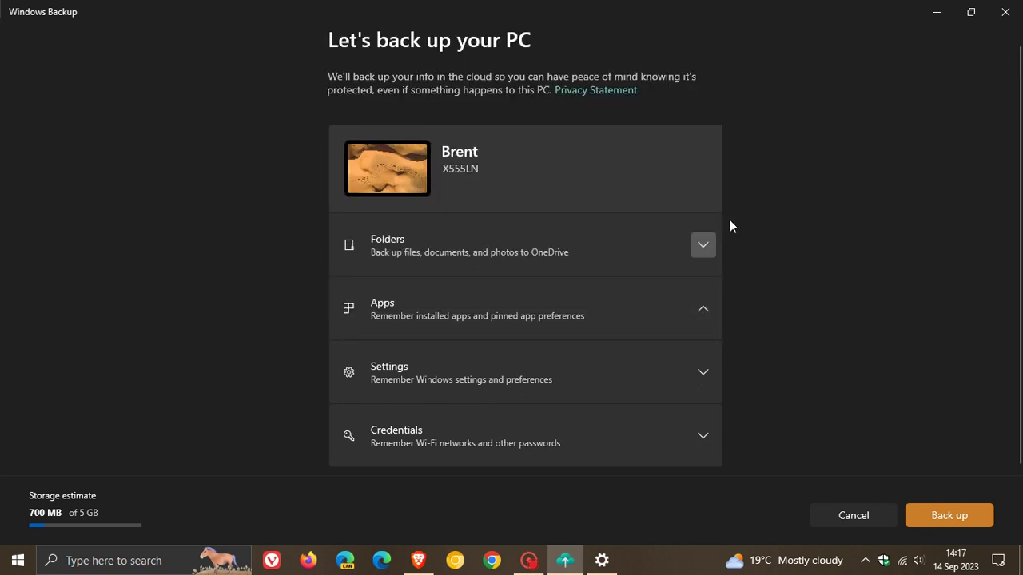
pyautogui.click(705, 372)
pyautogui.scroll(-2, 834, 313)
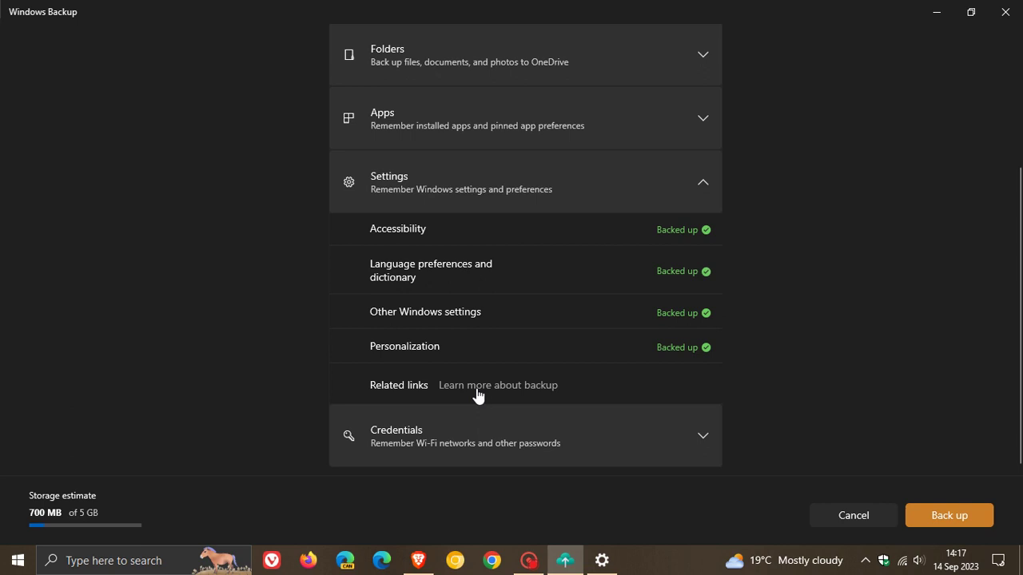
pyautogui.click(702, 183)
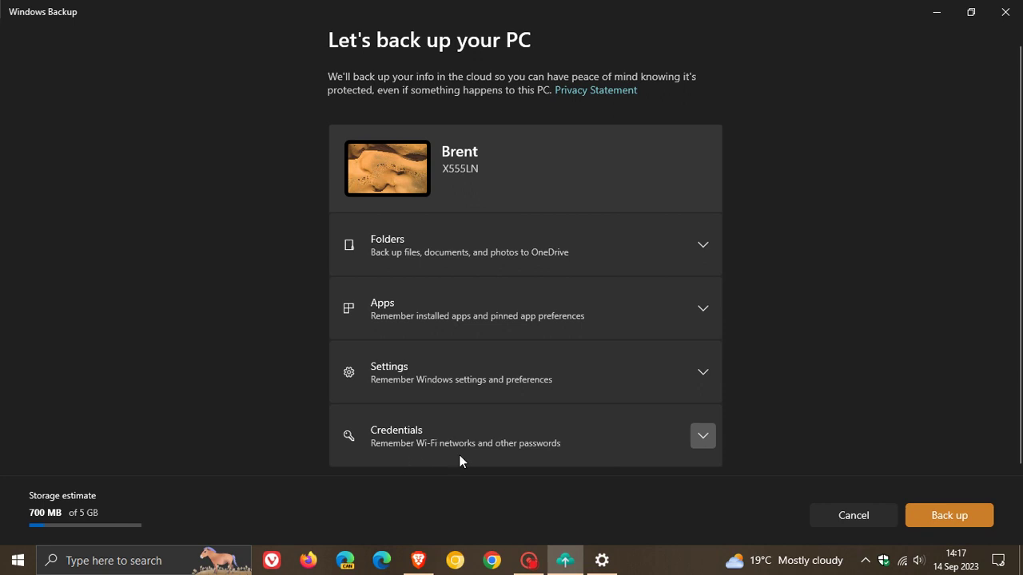
pyautogui.click(703, 437)
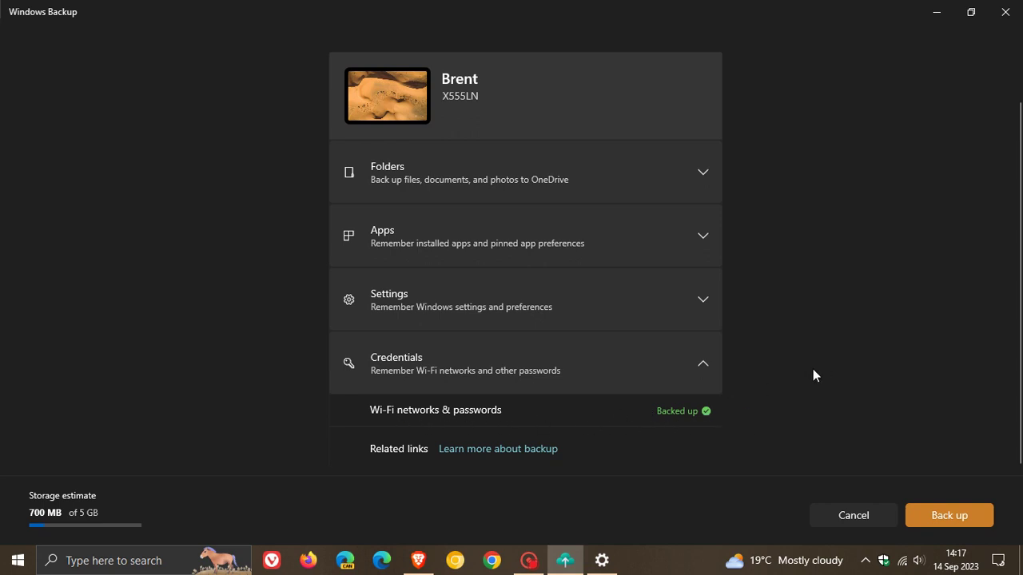
pyautogui.click(704, 365)
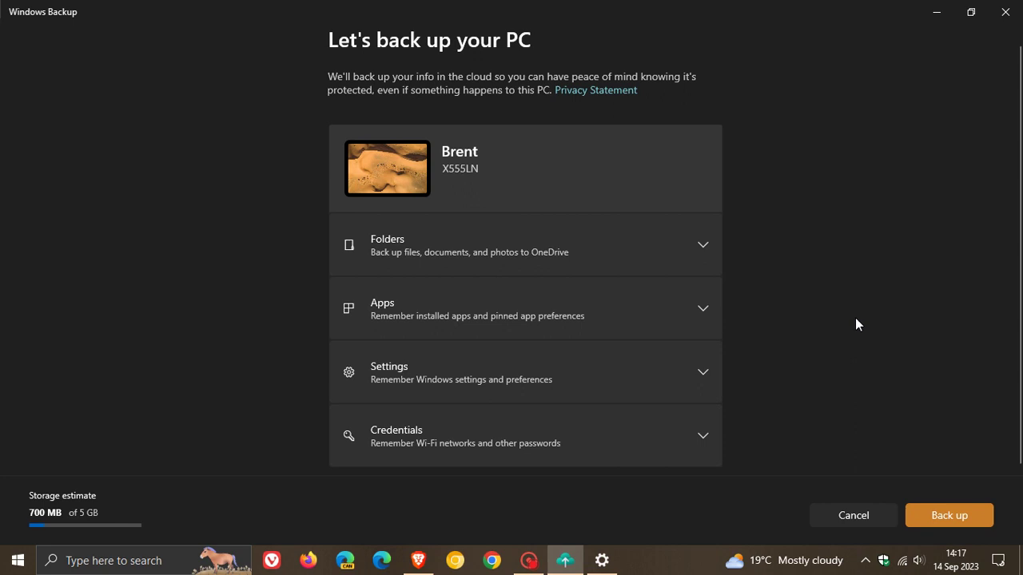
pyautogui.click(700, 248)
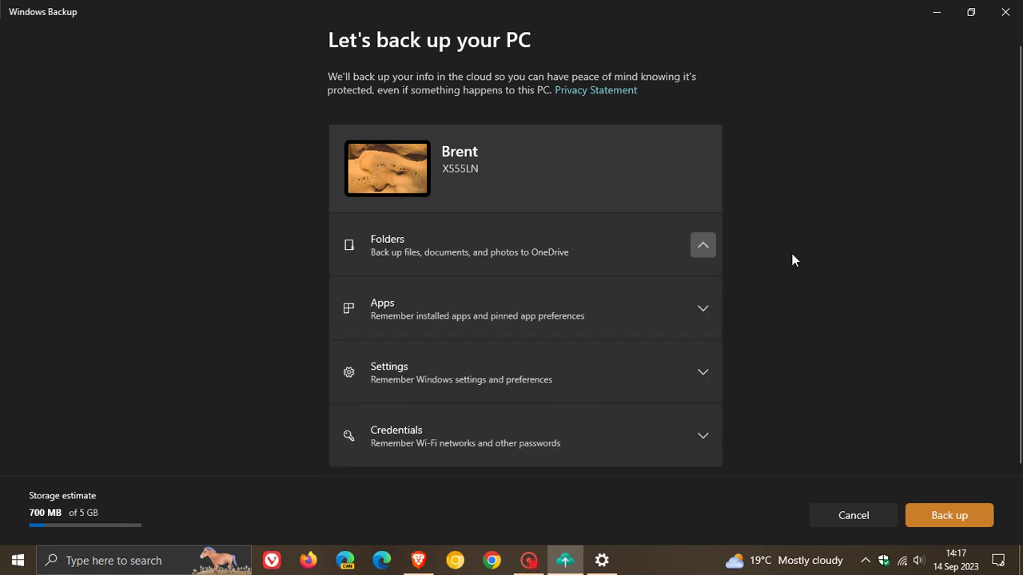
# Step: Start the PC backup with the chosen selections and minimize the Windows Backup window while it runs
pyautogui.click(948, 512)
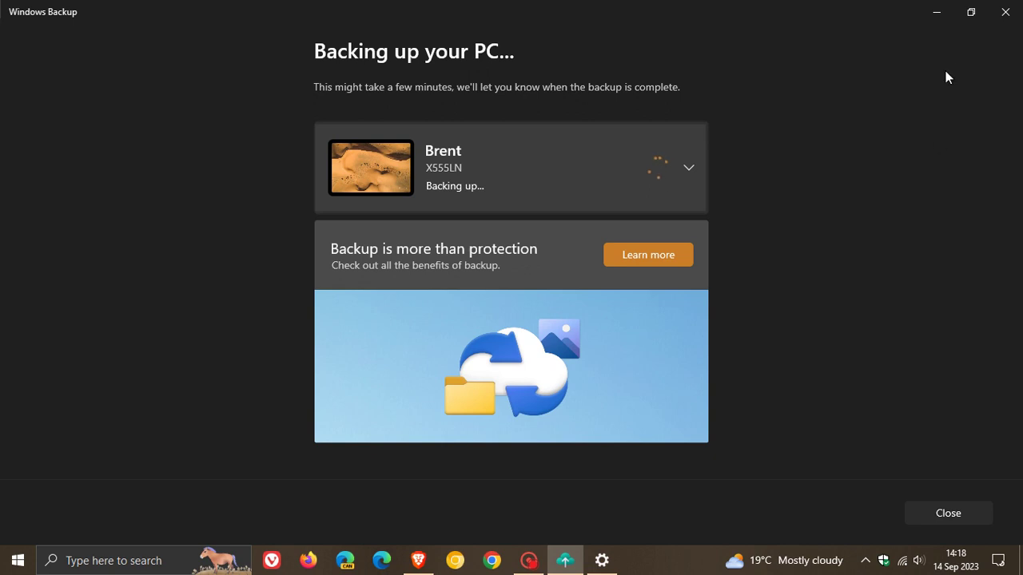
pyautogui.click(970, 12)
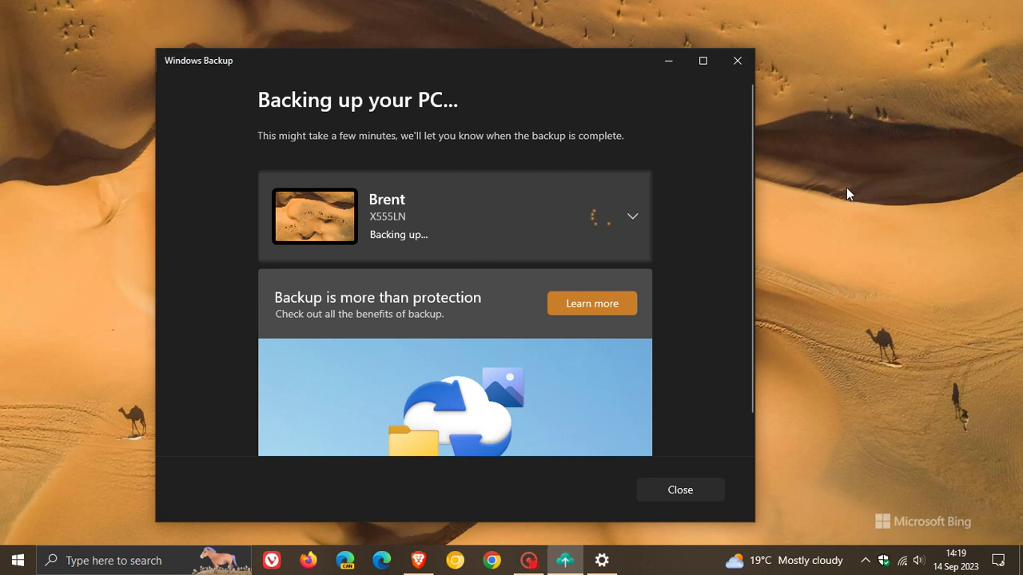
pyautogui.click(674, 62)
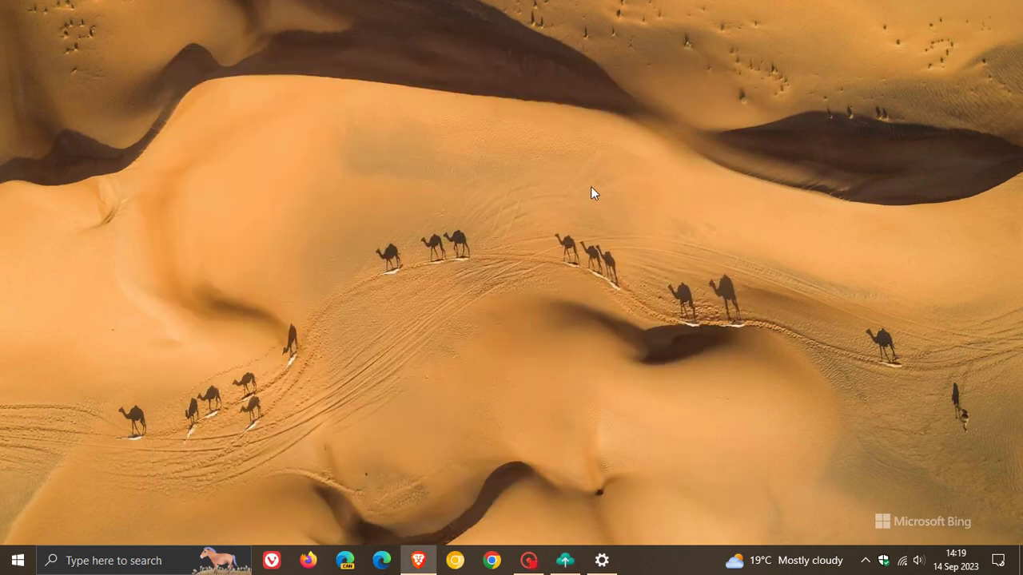